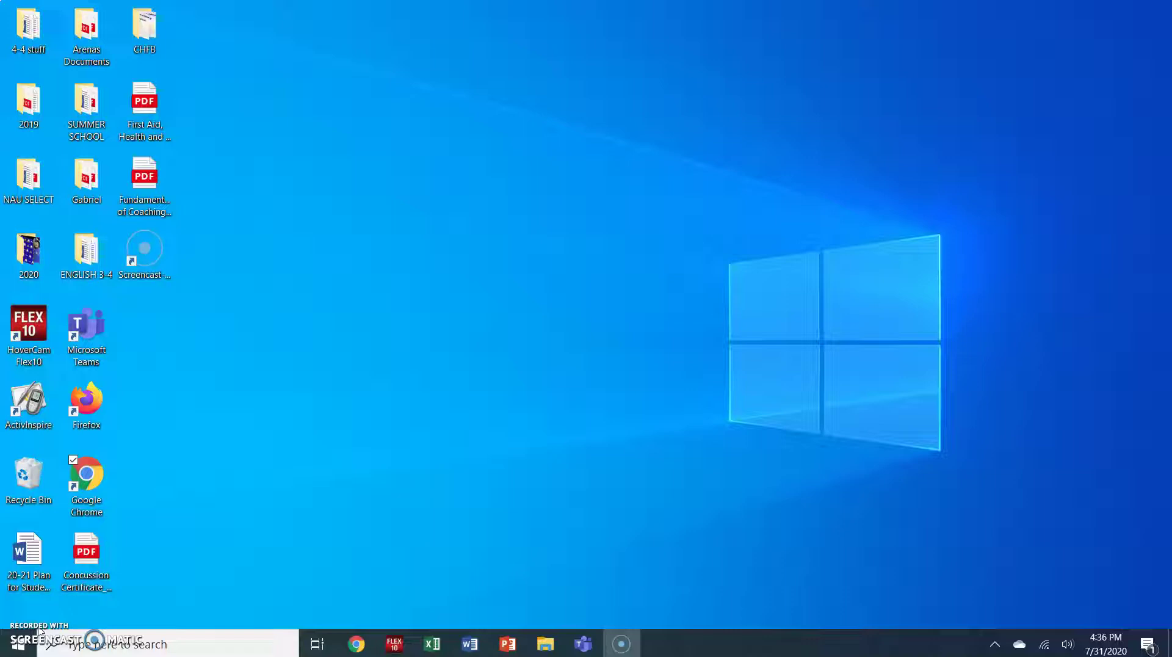
- Open Google Chrome at pxu.org and go to the site's information page for Students
click(354, 646)
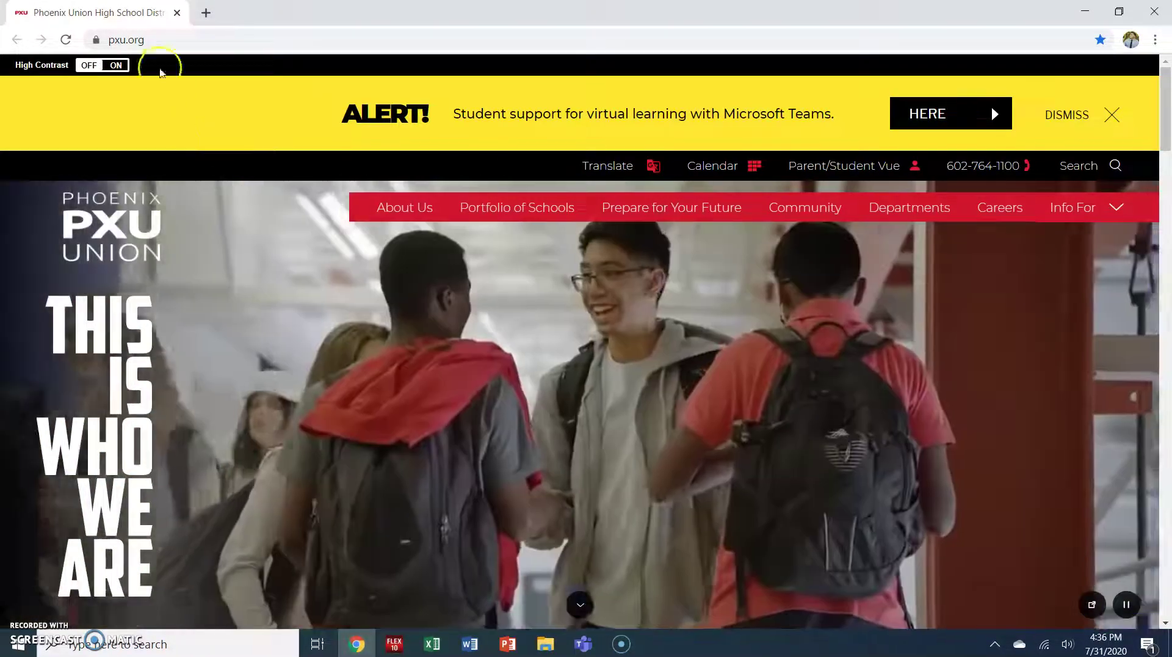
click(152, 41)
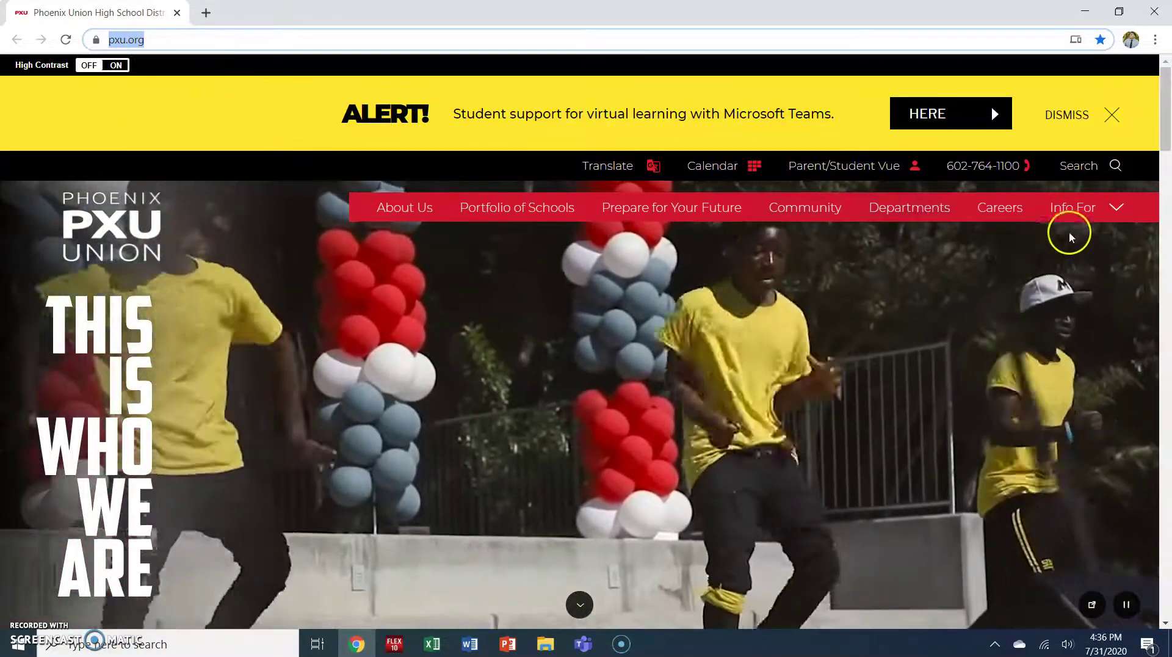
mouse_move(1080, 214)
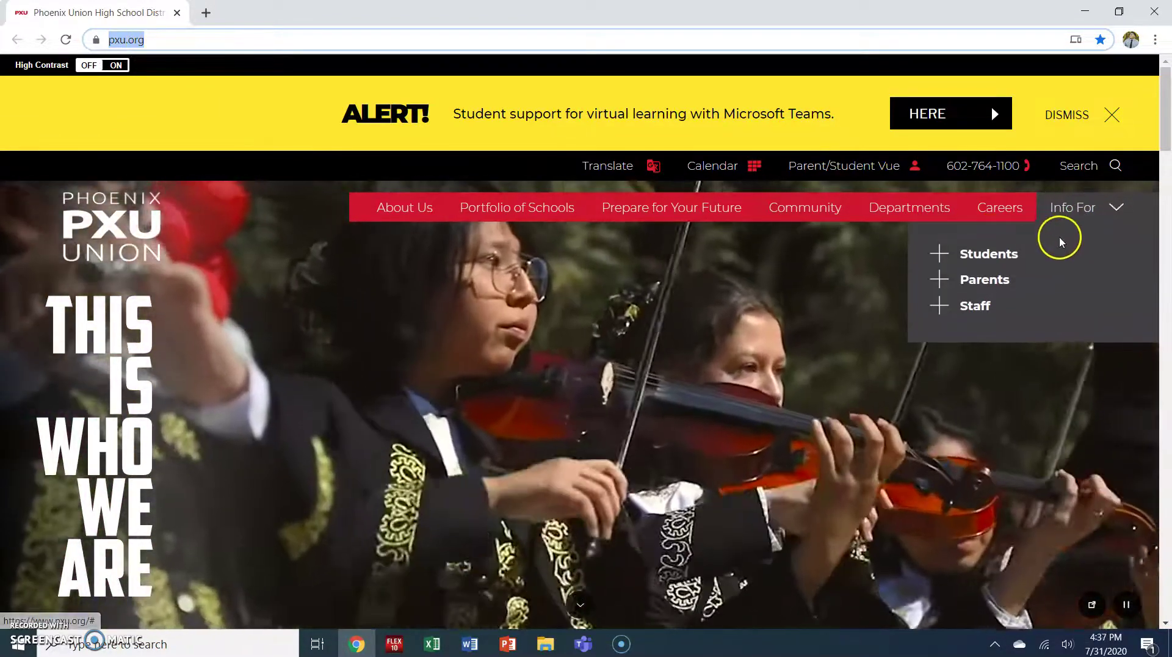
click(984, 255)
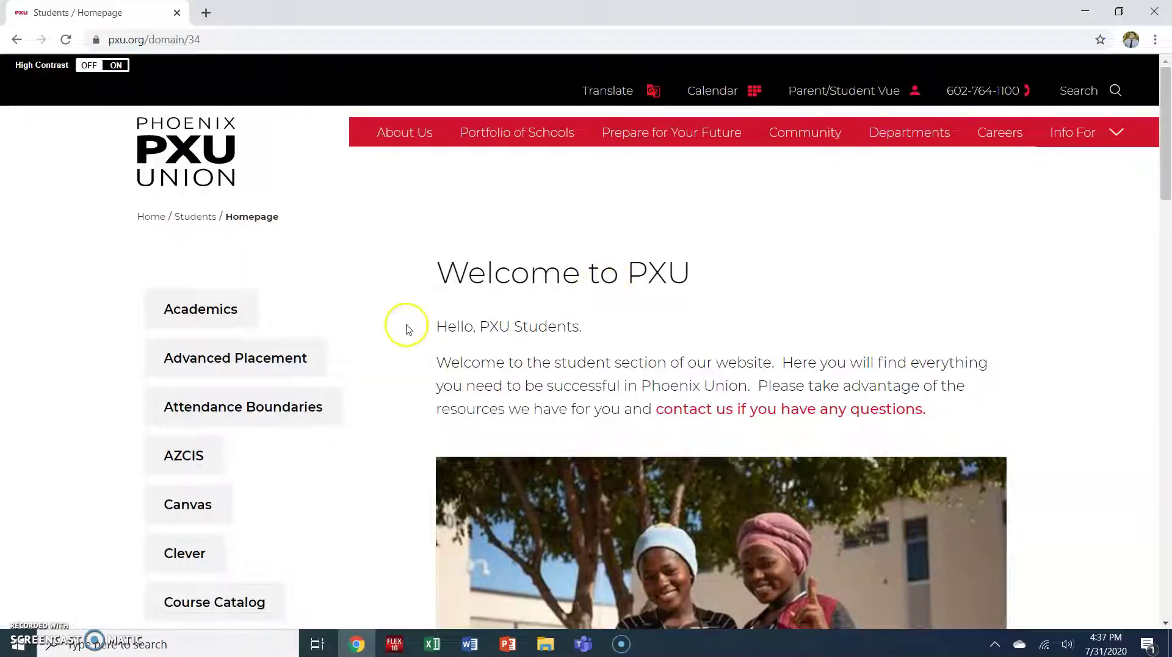
- Open Student Email from the student resources list on the Students page
scroll(404, 332, down, 2)
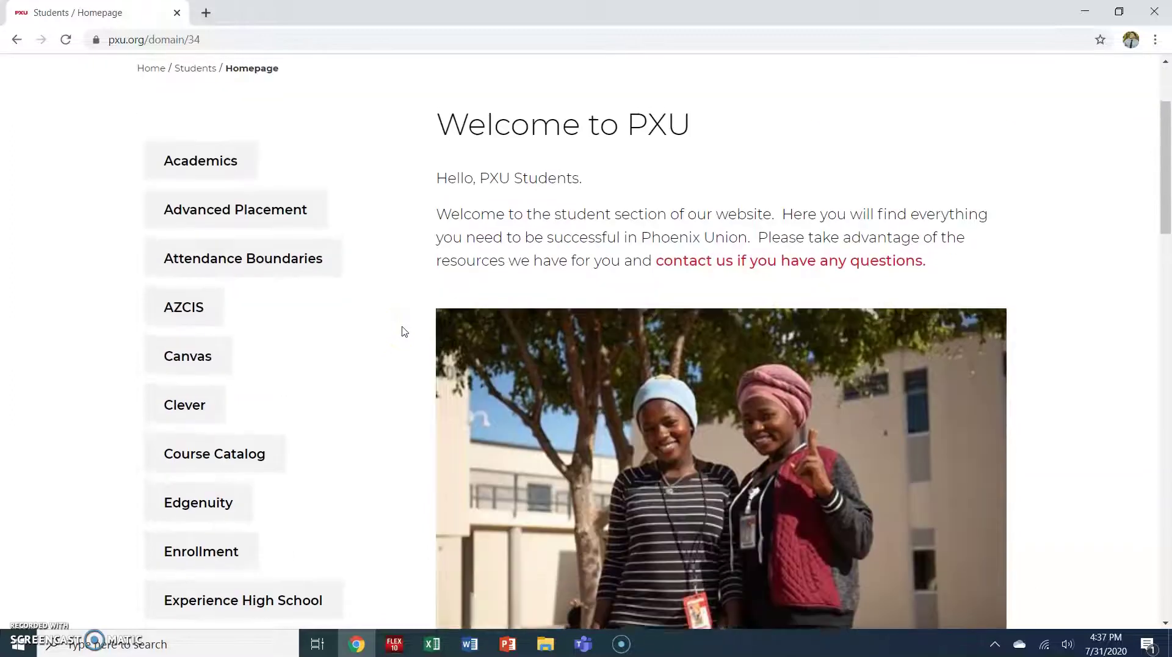
scroll(404, 331, down, 8)
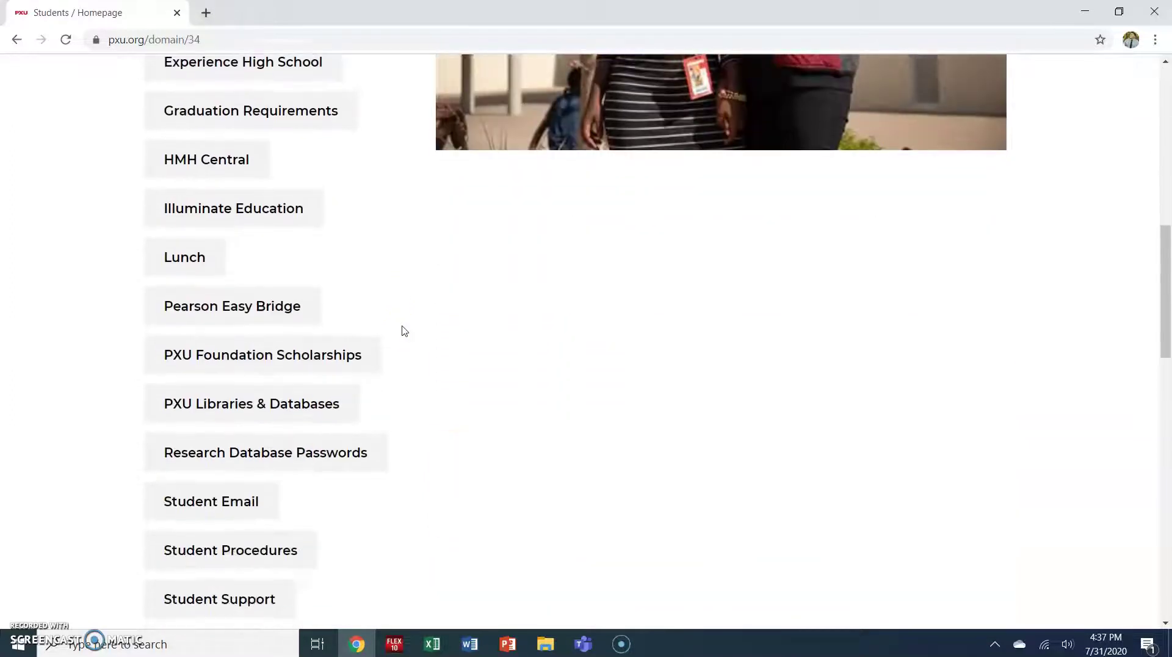
scroll(404, 332, down, 1)
click(243, 425)
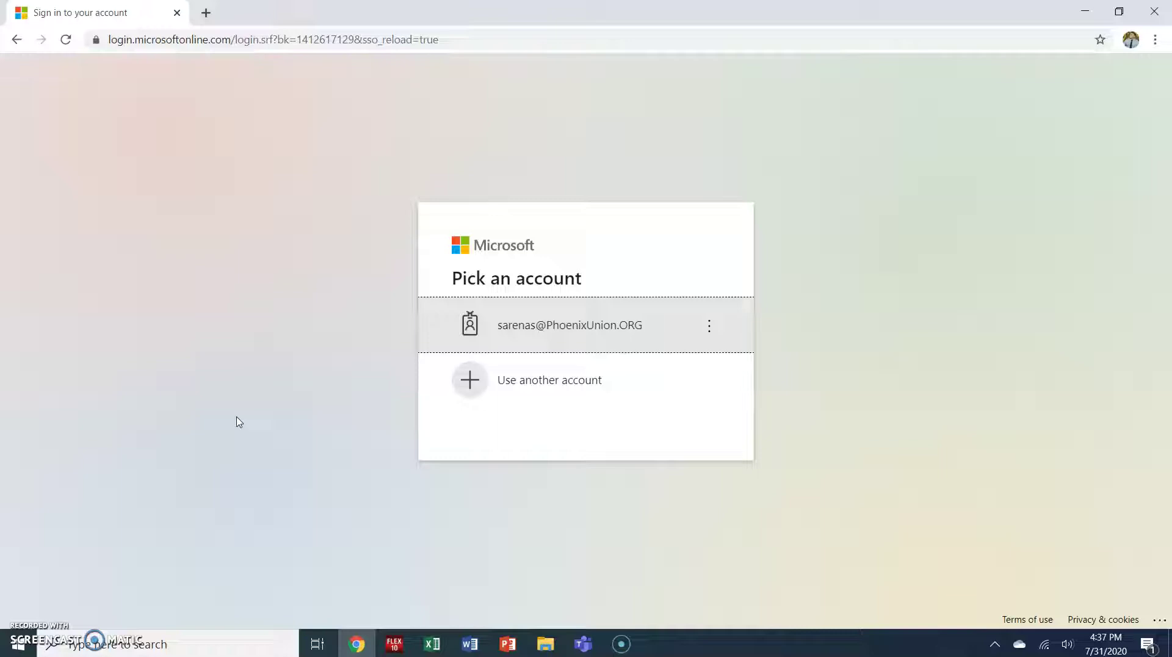
- Sign in to Microsoft with the listed school account, entering the account password
click(617, 336)
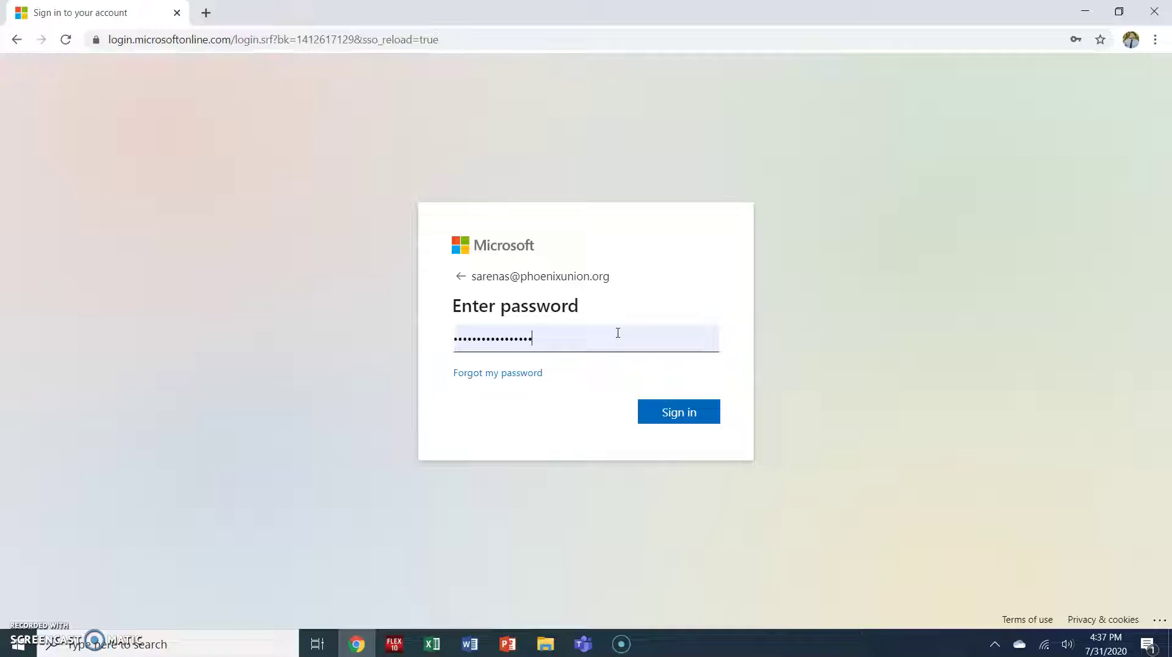
click(654, 420)
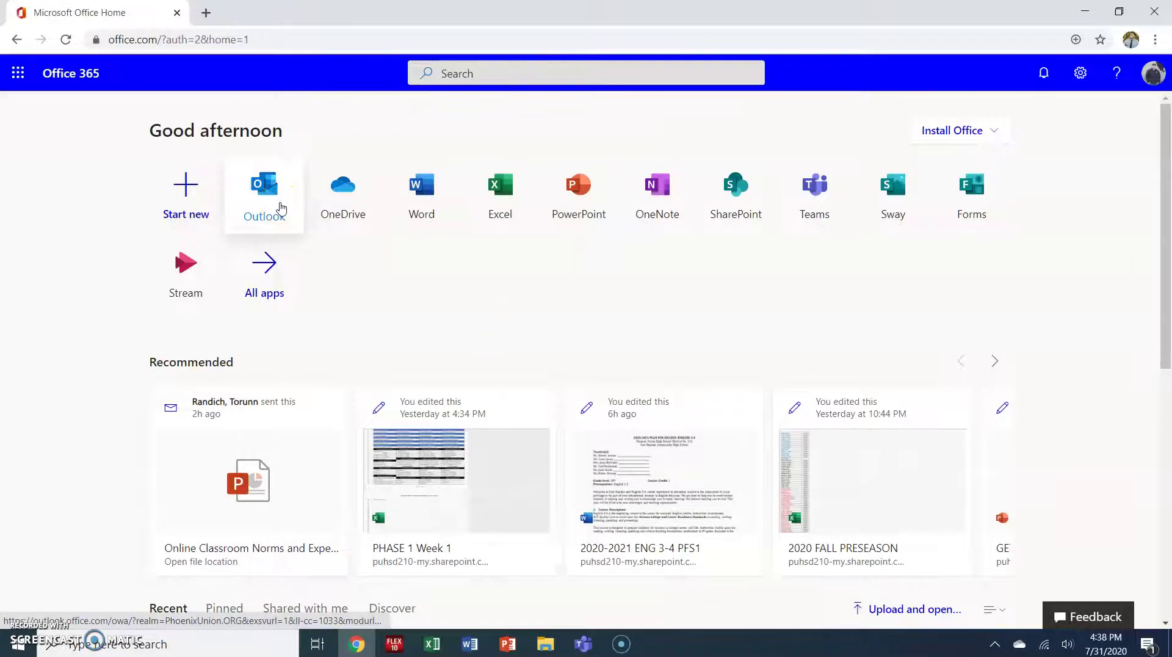
- Open Outlook from the Office 365 home page, look through the inbox messages, and close the mailbox
click(281, 209)
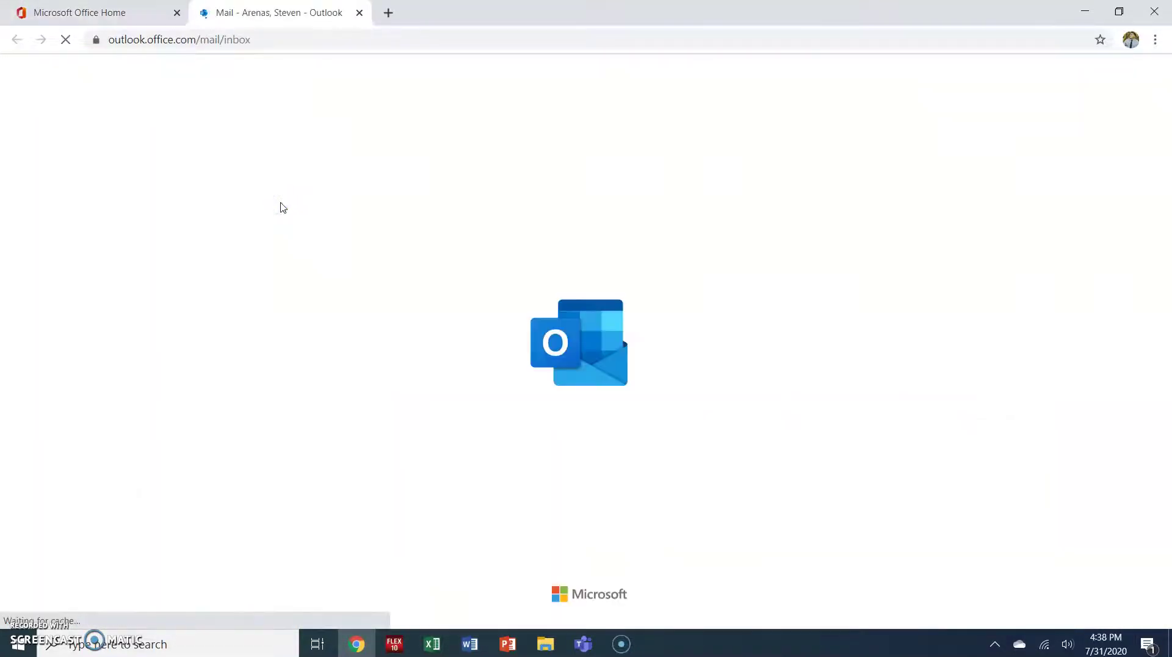
click(281, 209)
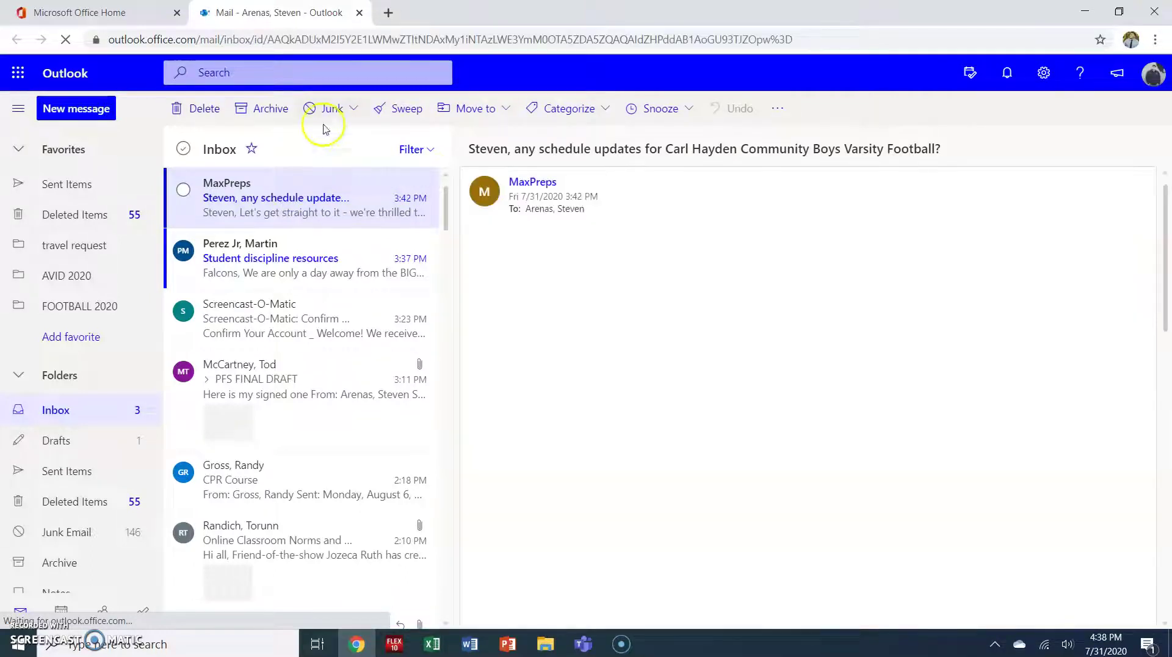
click(344, 73)
scroll(305, 342, down, 4)
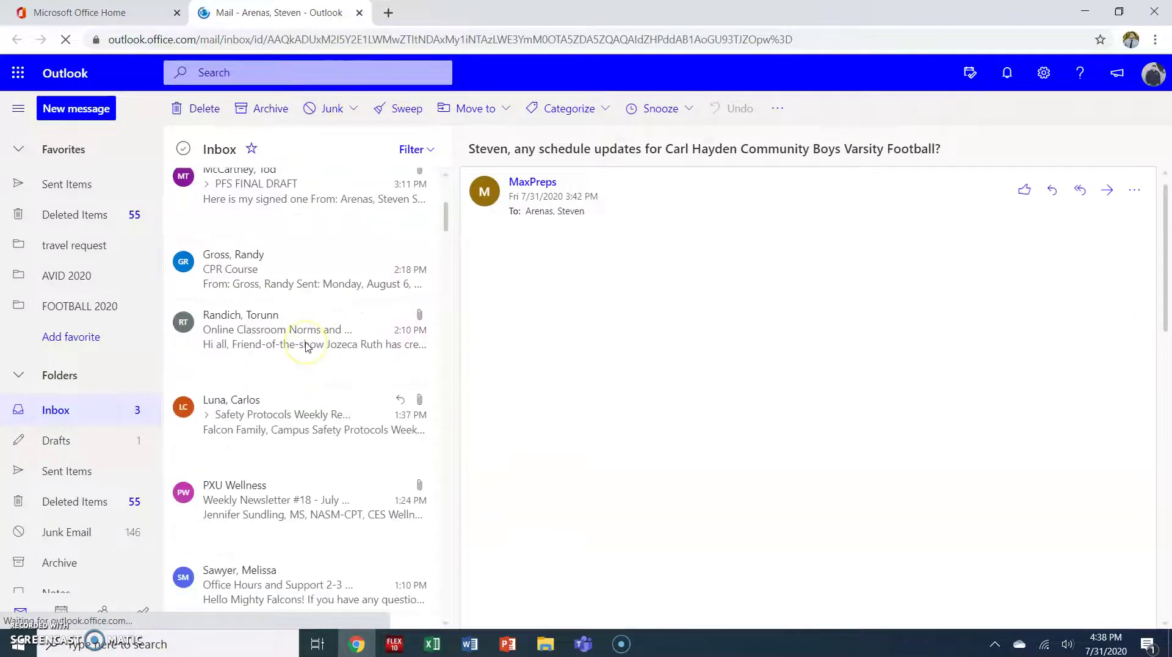
scroll(307, 347, down, 3)
scroll(335, 278, up, 10)
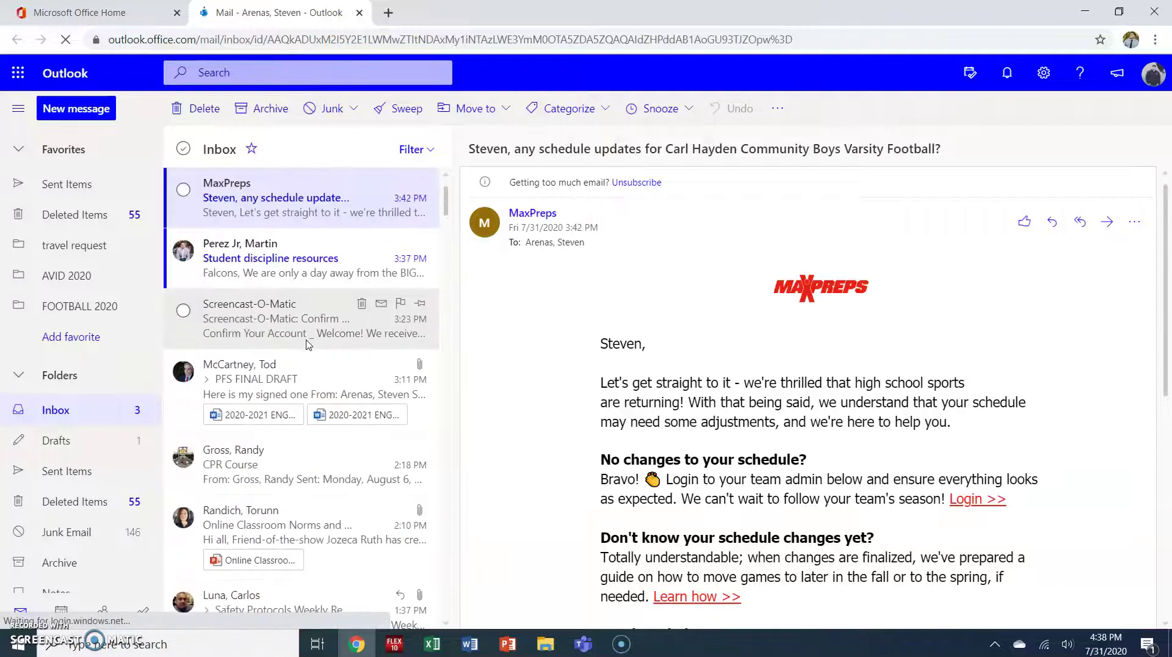
click(360, 13)
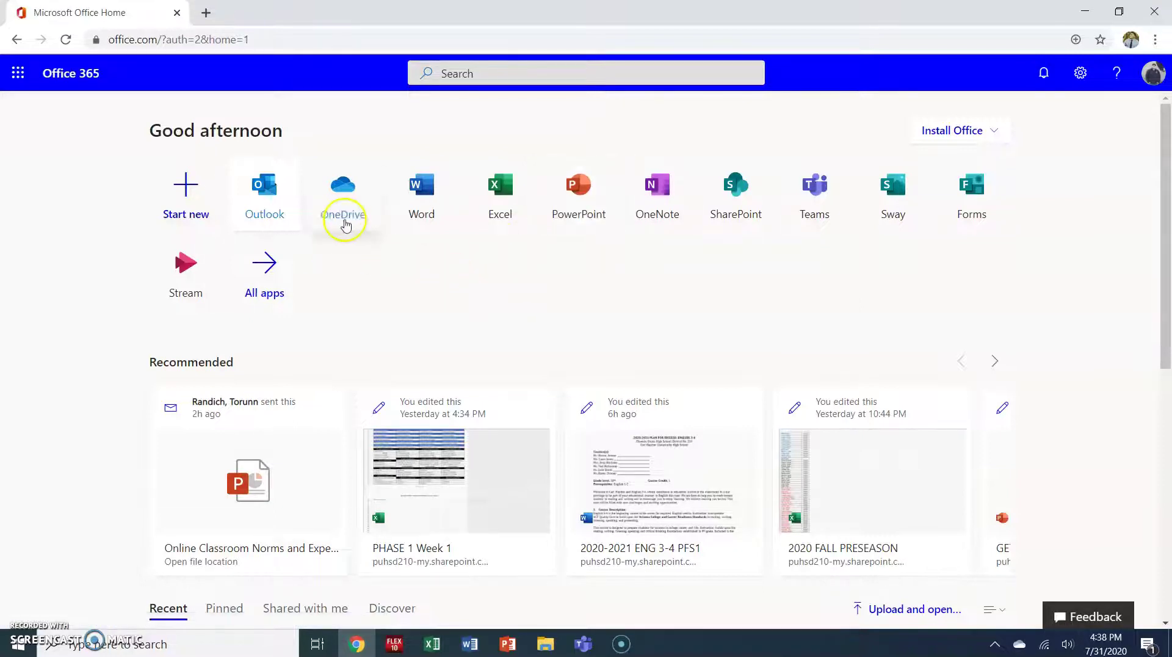
- Open OneDrive from the Office 365 home page, view the stored folders and files, and close it
click(348, 200)
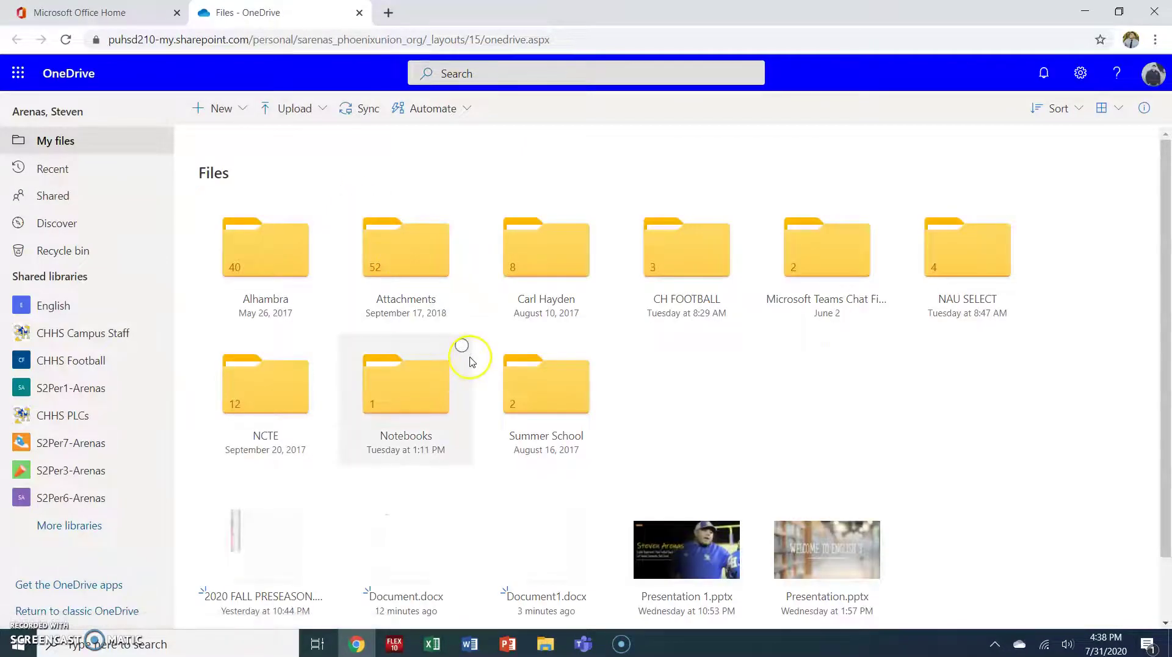
click(519, 314)
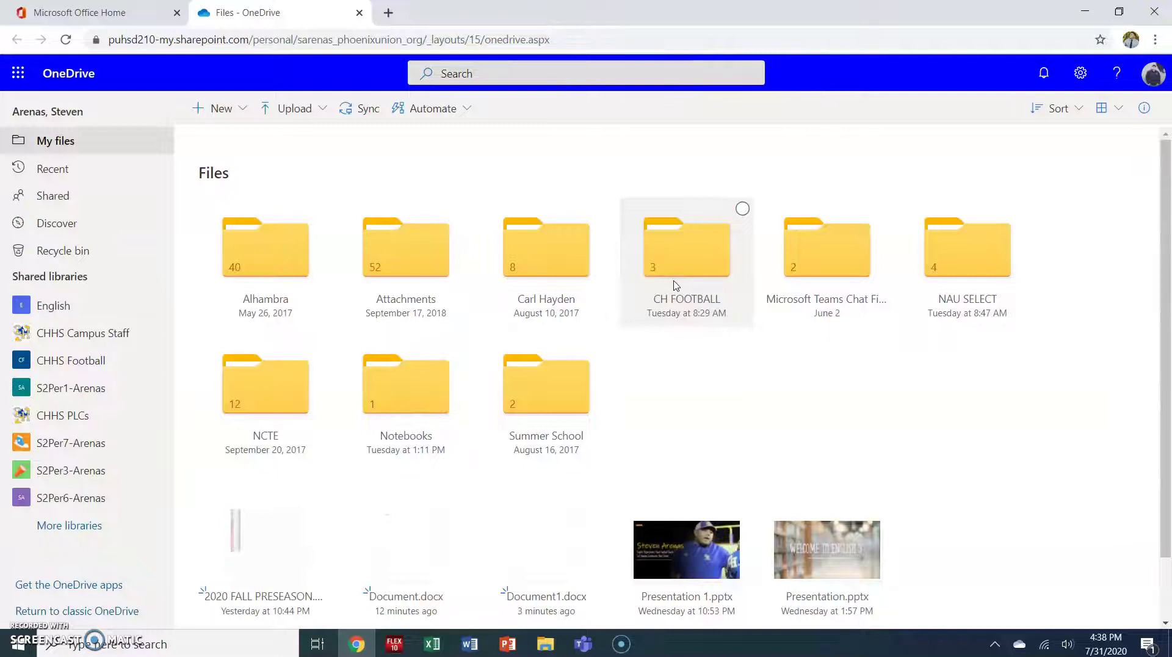
click(359, 13)
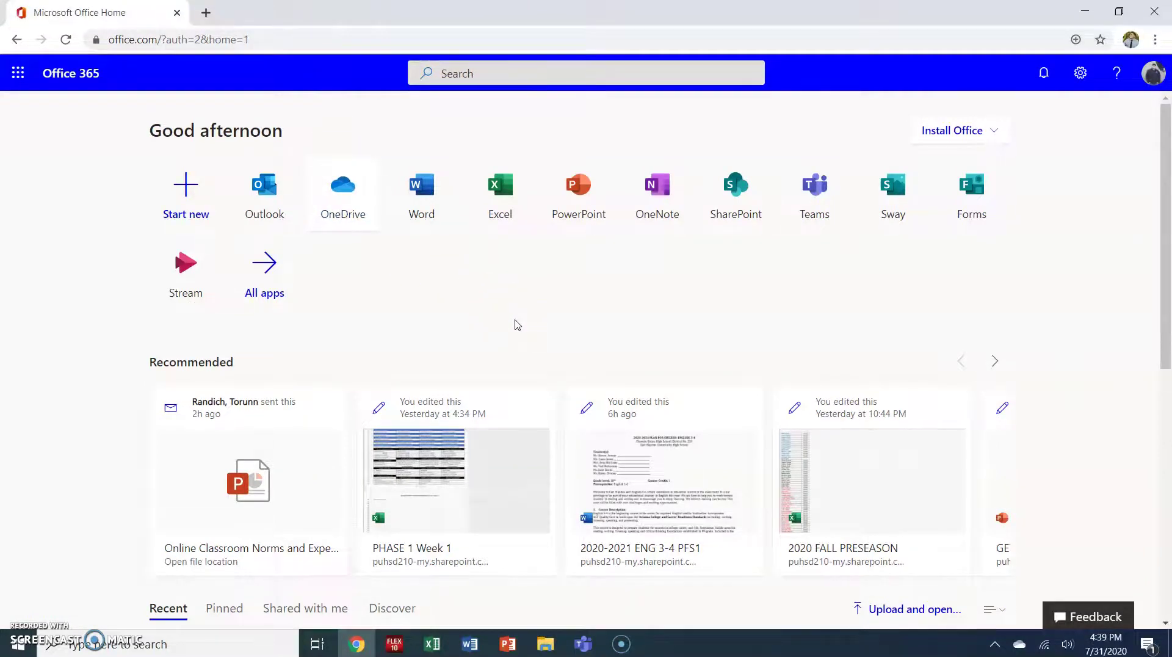
- Open PowerPoint from the Office 365 home page and create a new blank presentation
click(585, 250)
click(577, 186)
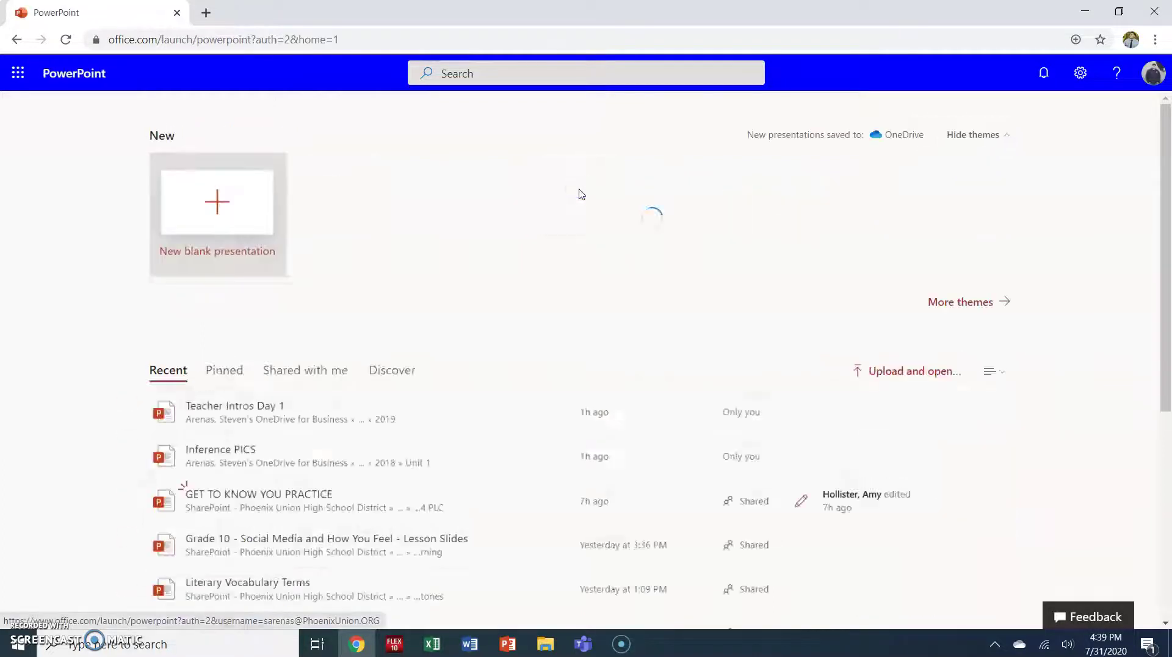
click(238, 210)
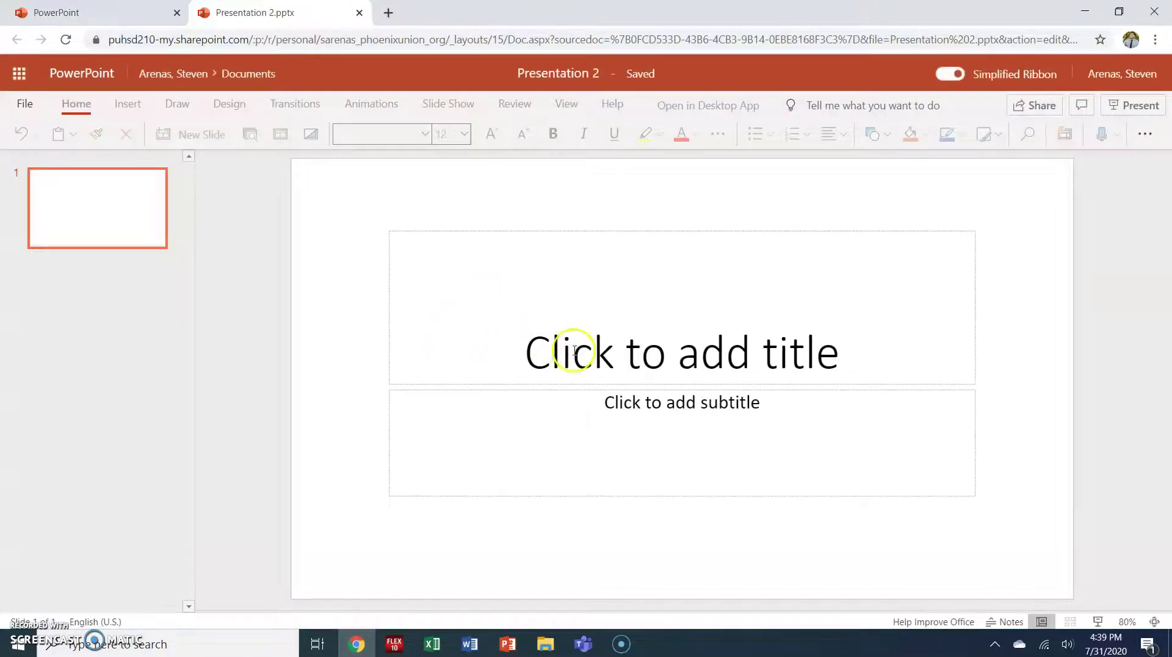
- Fill in the slide title with the teacher's name followed by "is cool"
click(574, 350)
text(Mr.)
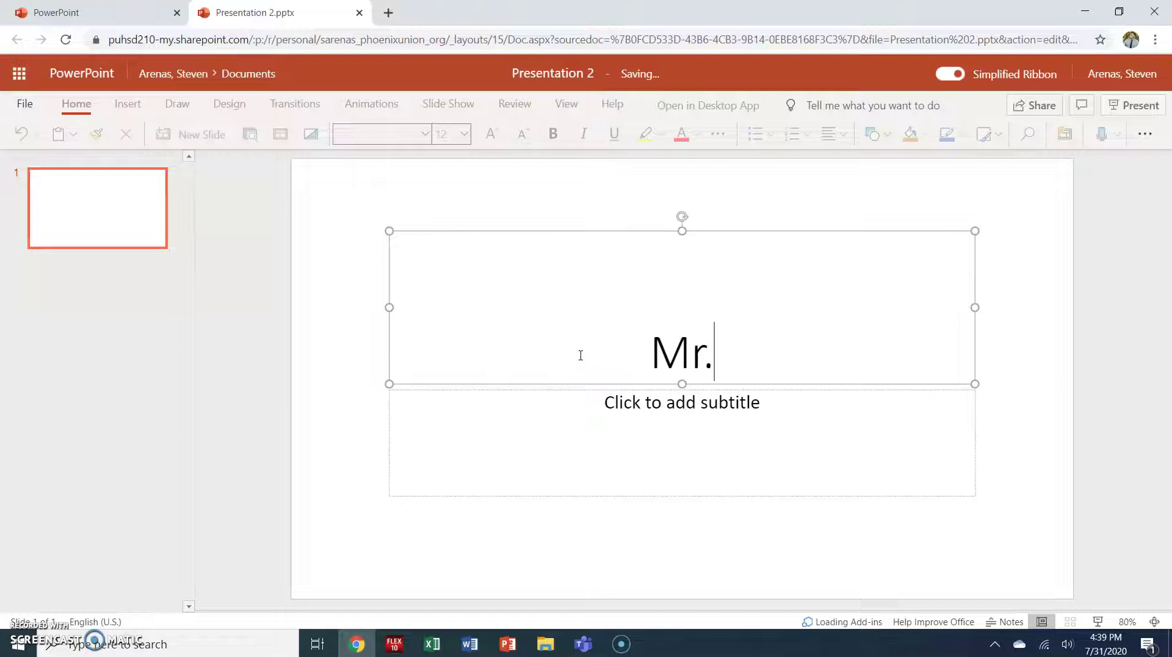
text( Arenas is )
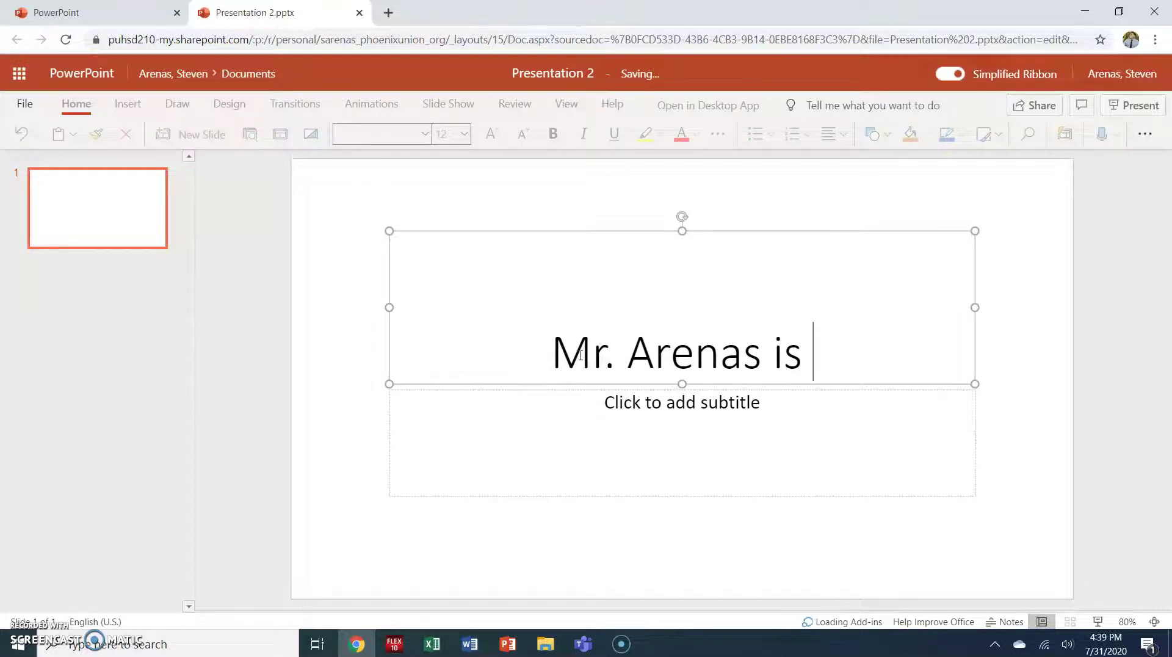
text(cool)
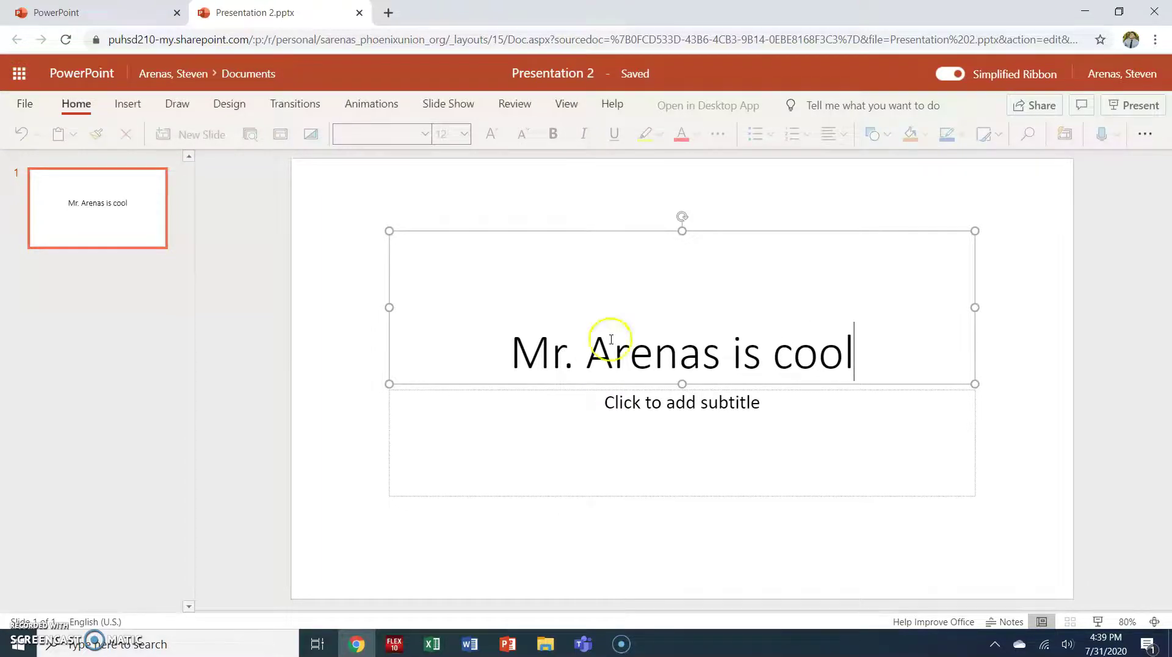
- Rename the presentation with the teacher's title and surname
click(550, 72)
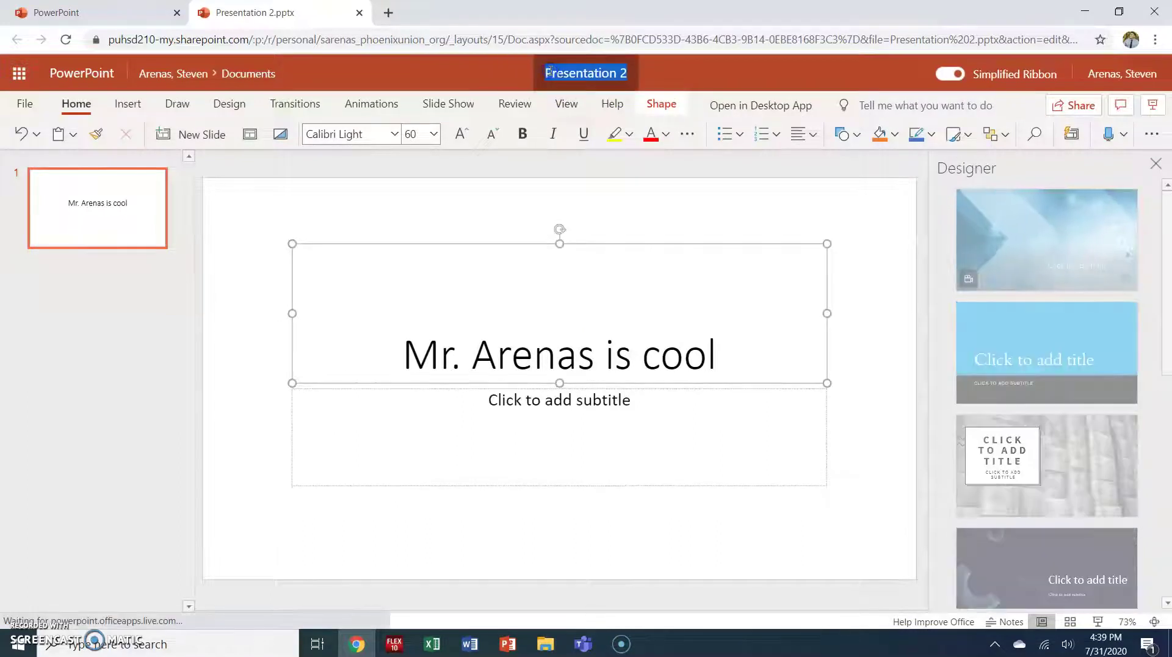
text(Mr)
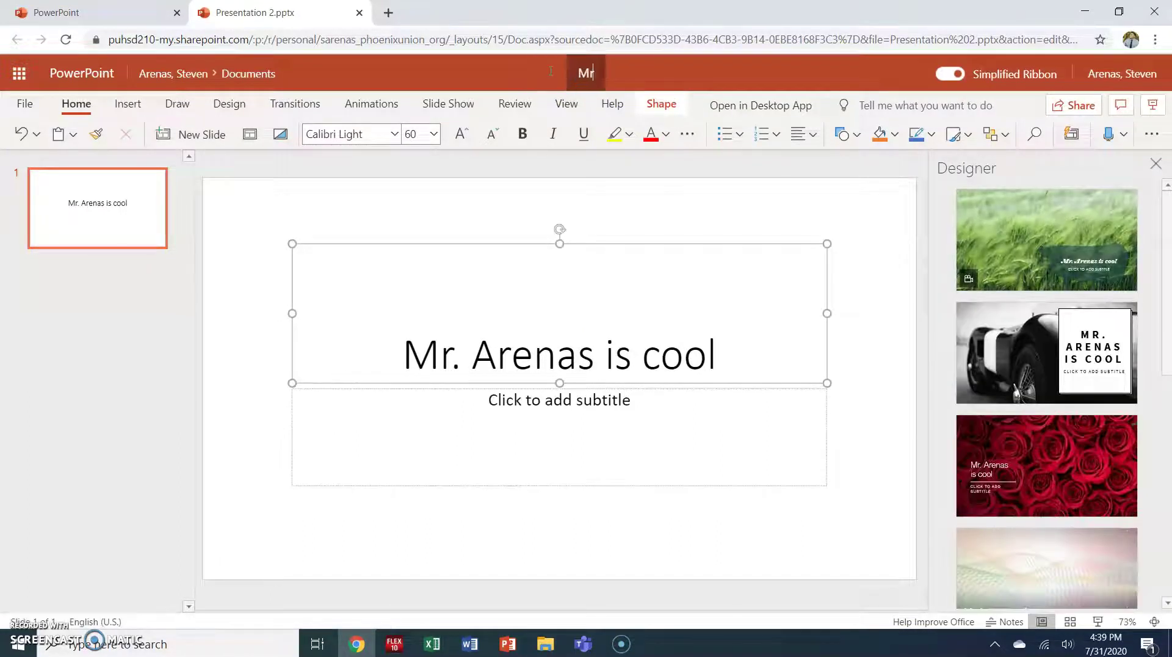
text(. Arenas)
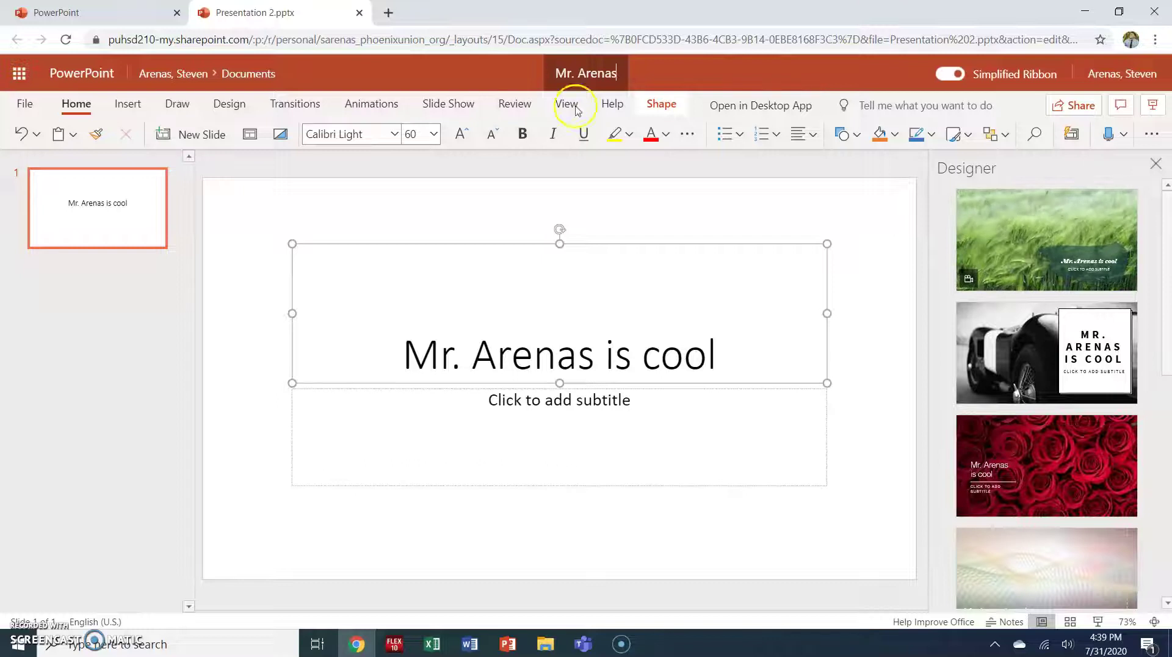
- Apply the black-and-white vintage car design idea to the title slide and close the presentation
click(1032, 356)
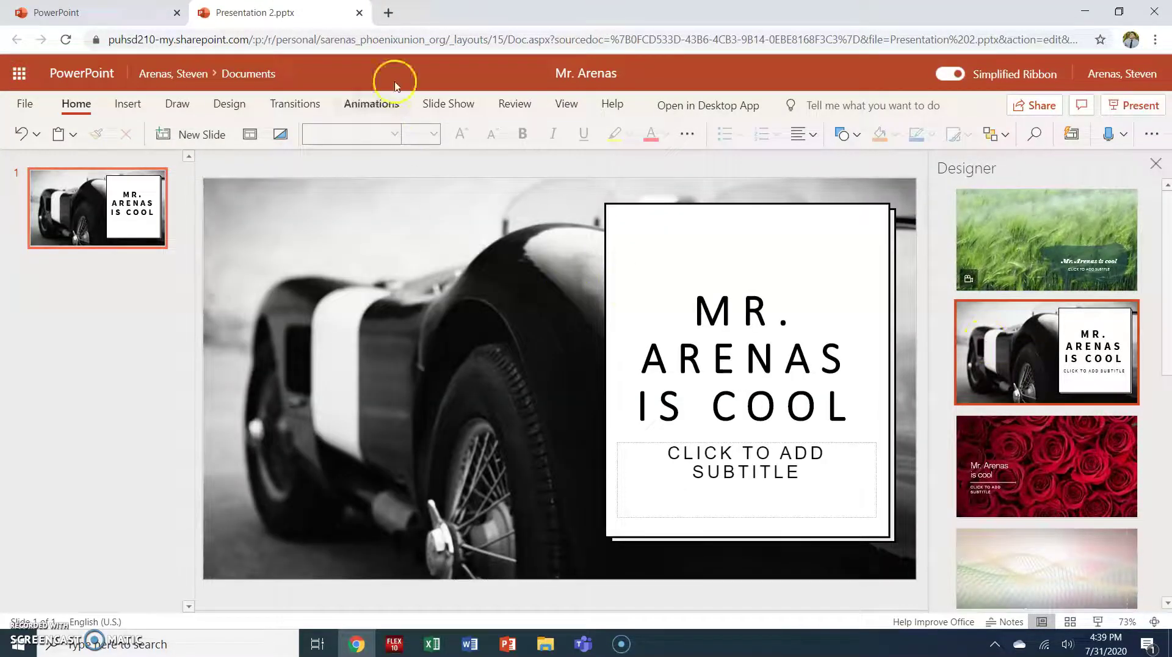
click(359, 13)
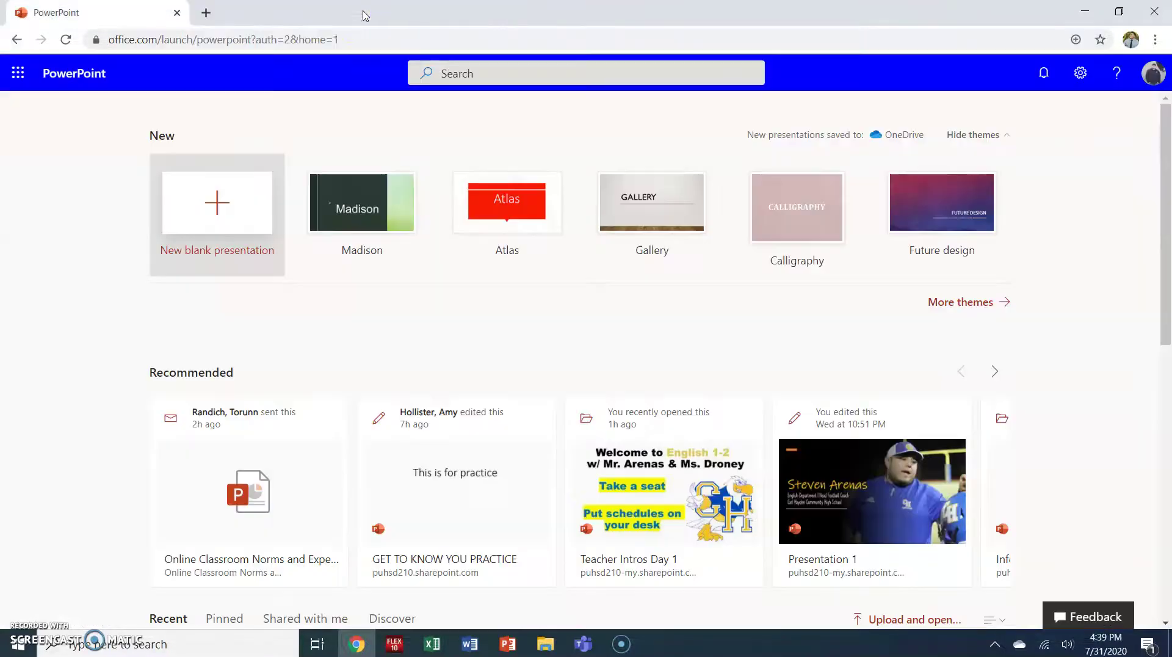
- Switch to OneDrive through the app launcher and open the saved Presentation 2.pptx from My files
click(18, 74)
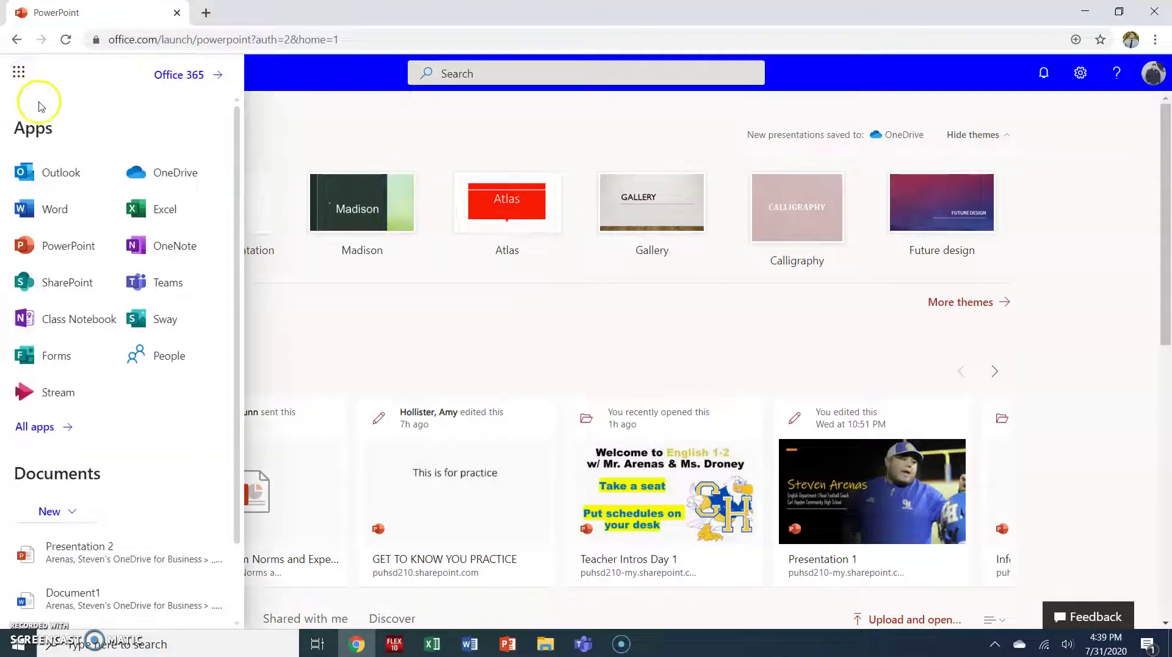
click(174, 172)
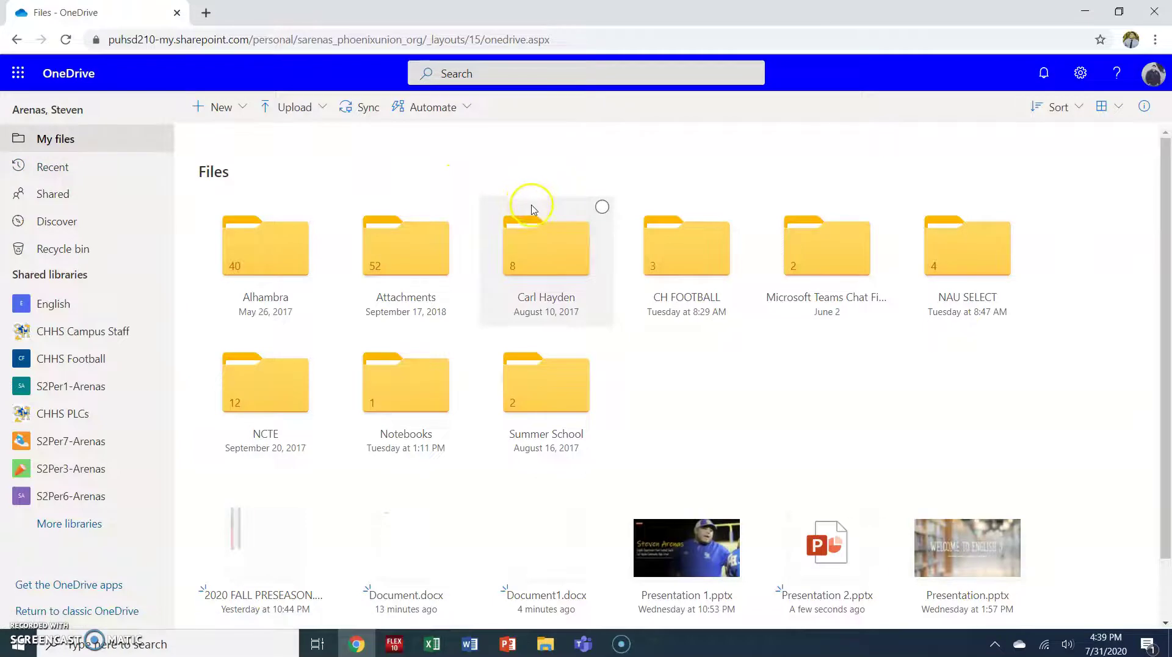
scroll(543, 304, down, 2)
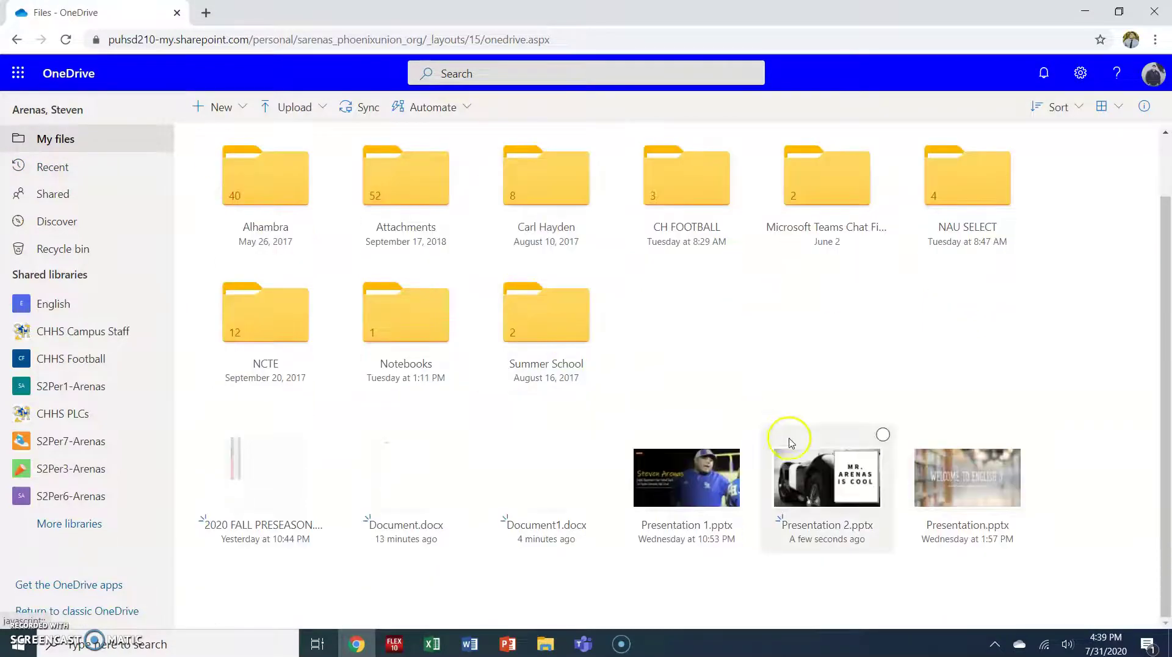
mouse_move(815, 536)
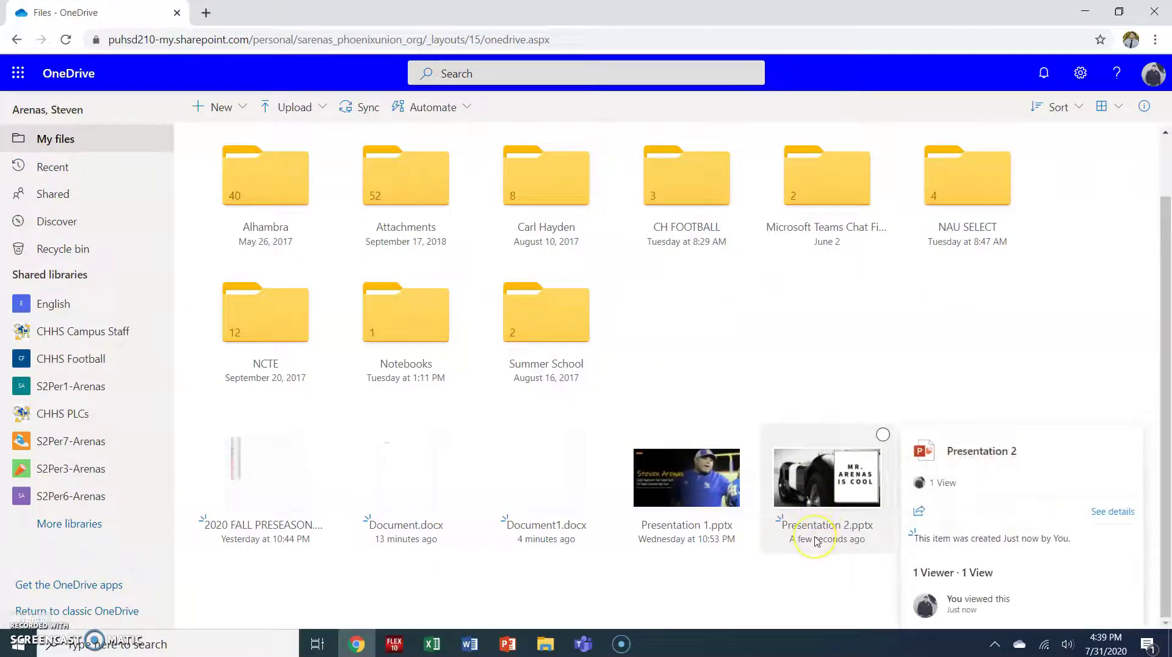
click(822, 492)
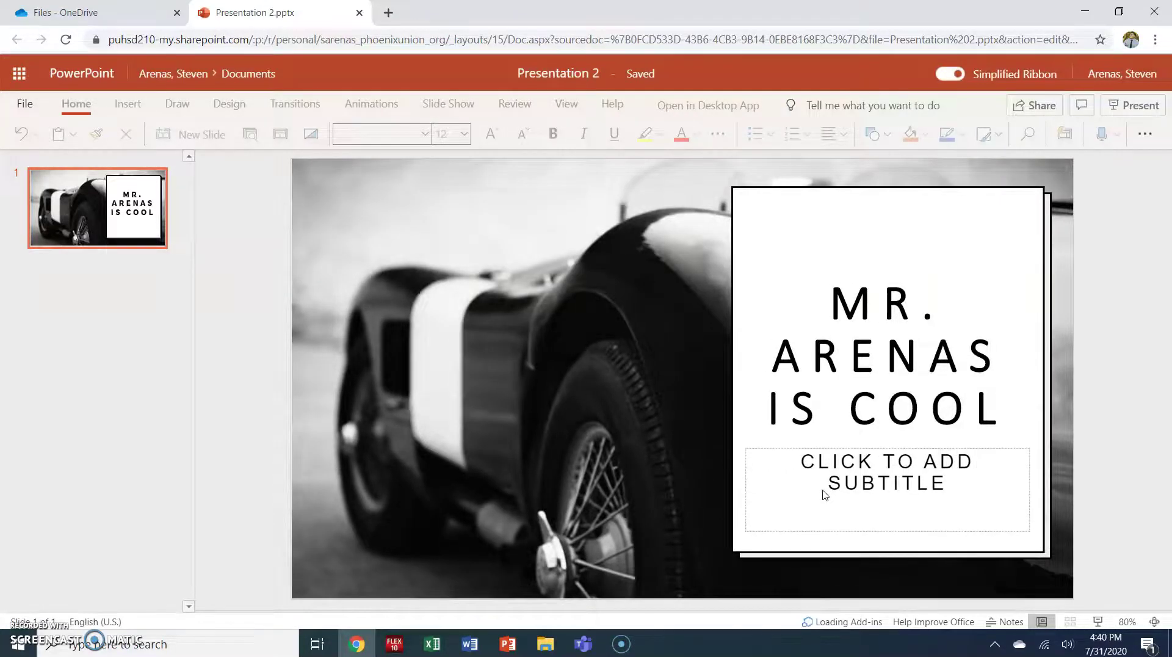
- Return to the OneDrive files and select Presentation 2.pptx
click(156, 7)
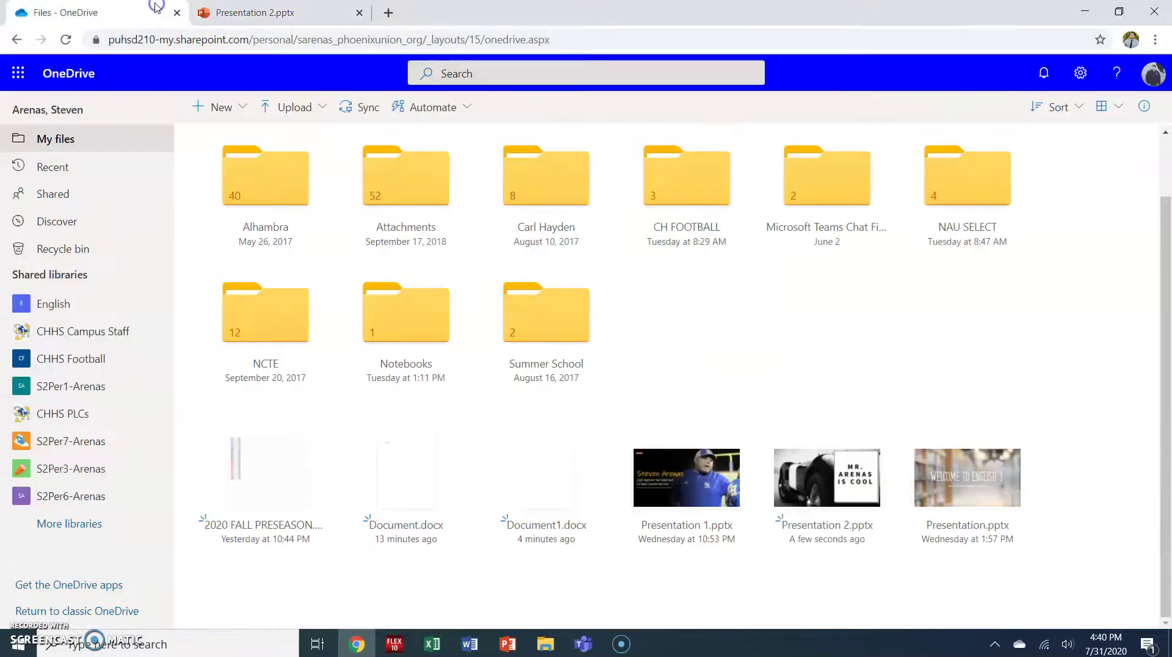
mouse_move(825, 480)
mouse_down()
mouse_move(633, 408)
mouse_move(530, 317)
mouse_move(769, 441)
mouse_move(782, 471)
mouse_move(809, 487)
mouse_up()
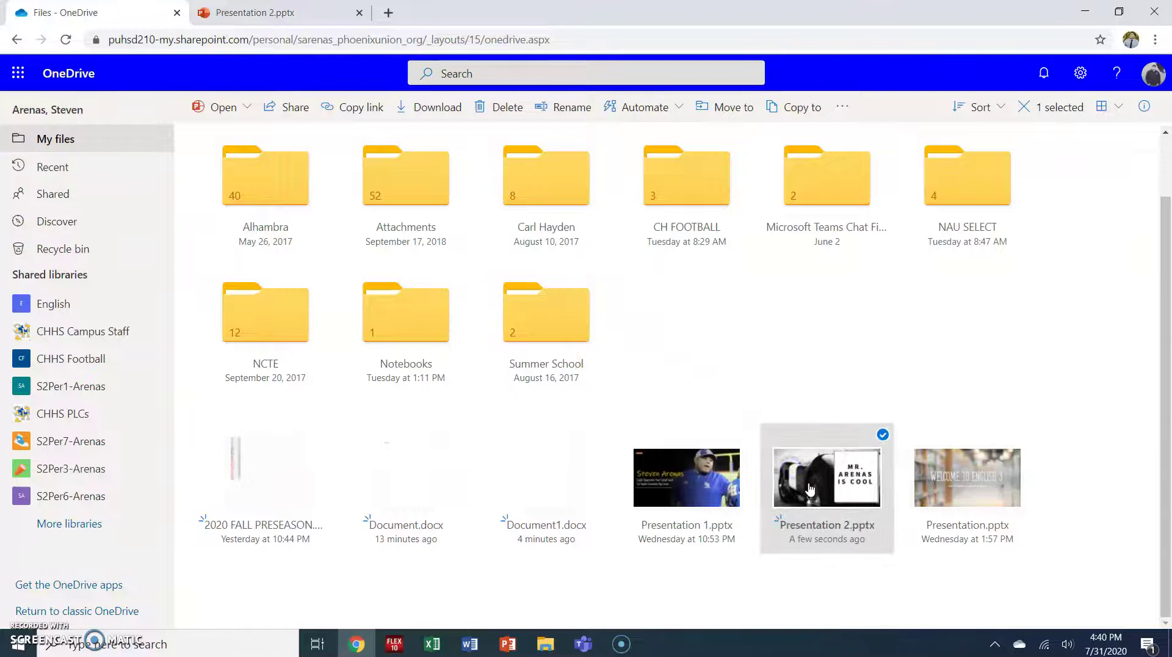
mouse_move(810, 487)
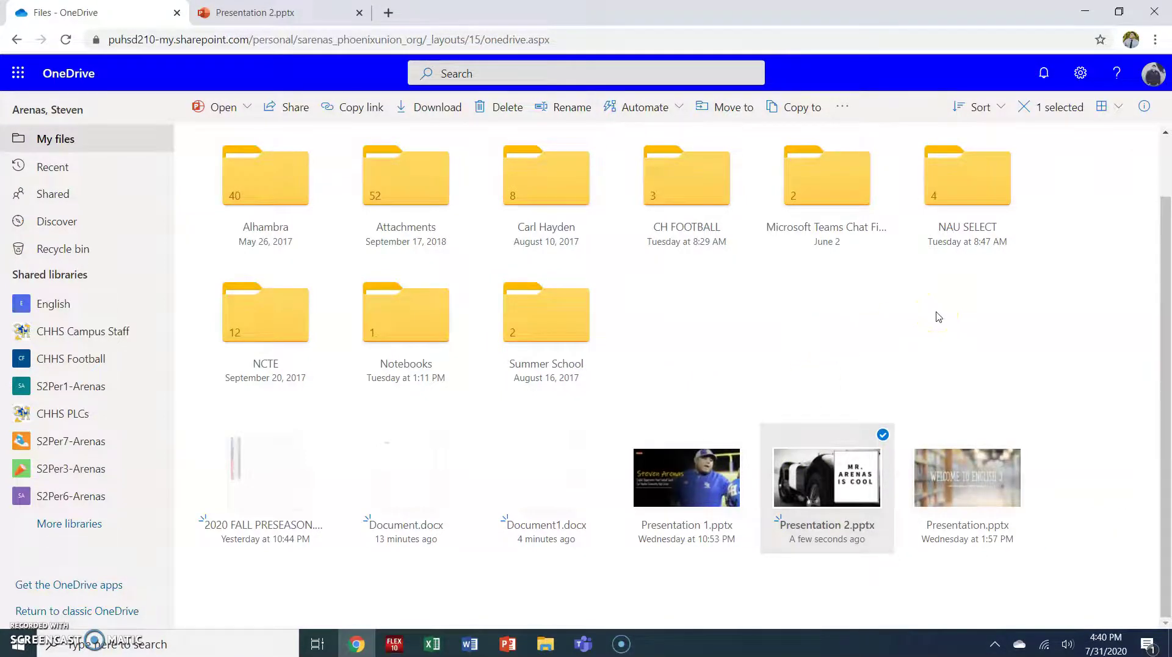
- Go back to the Office 365 home page through the app launcher and open Teams in the browser
click(19, 74)
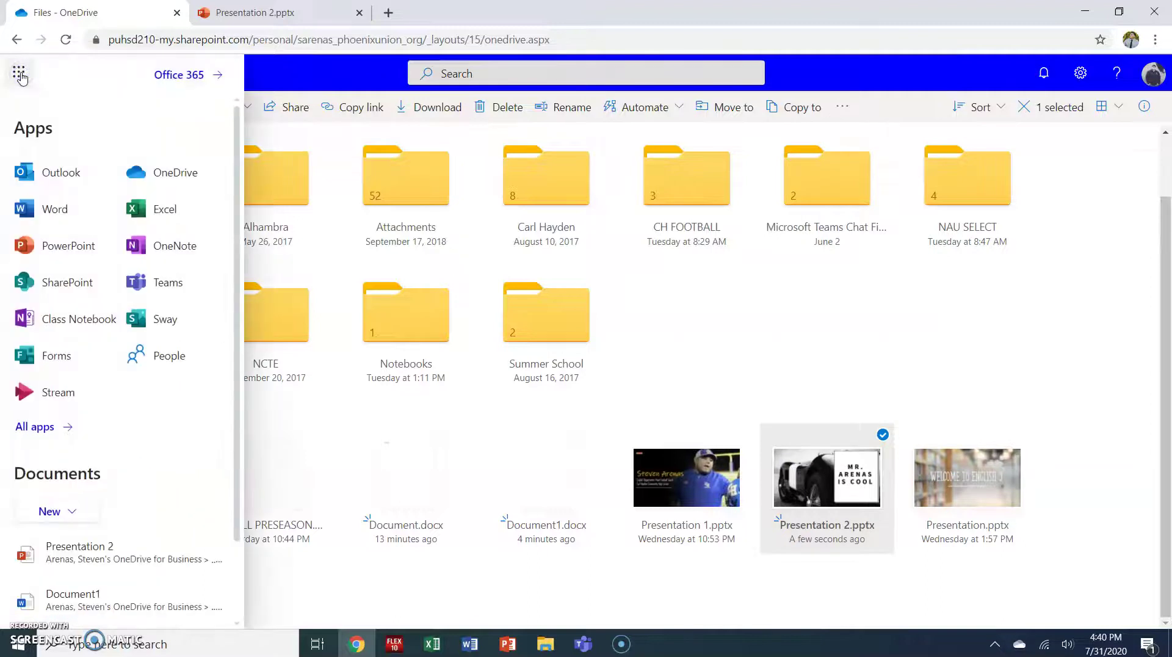
click(183, 76)
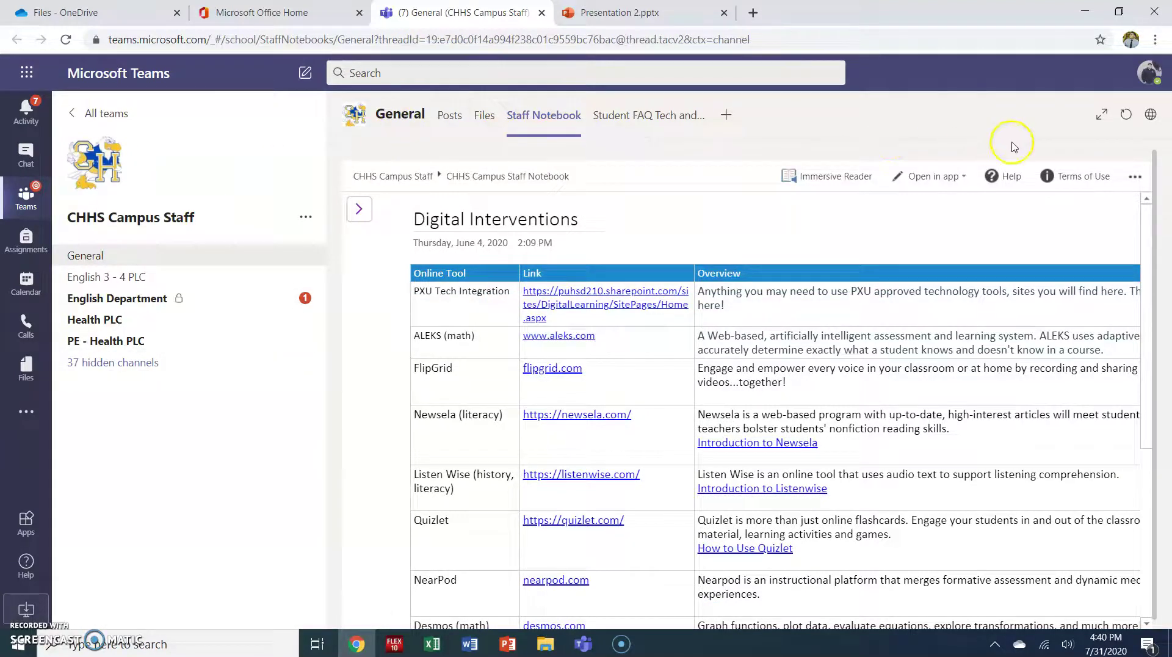
- Close the browser and launch the Microsoft Teams desktop app from its desktop shortcut
click(1152, 13)
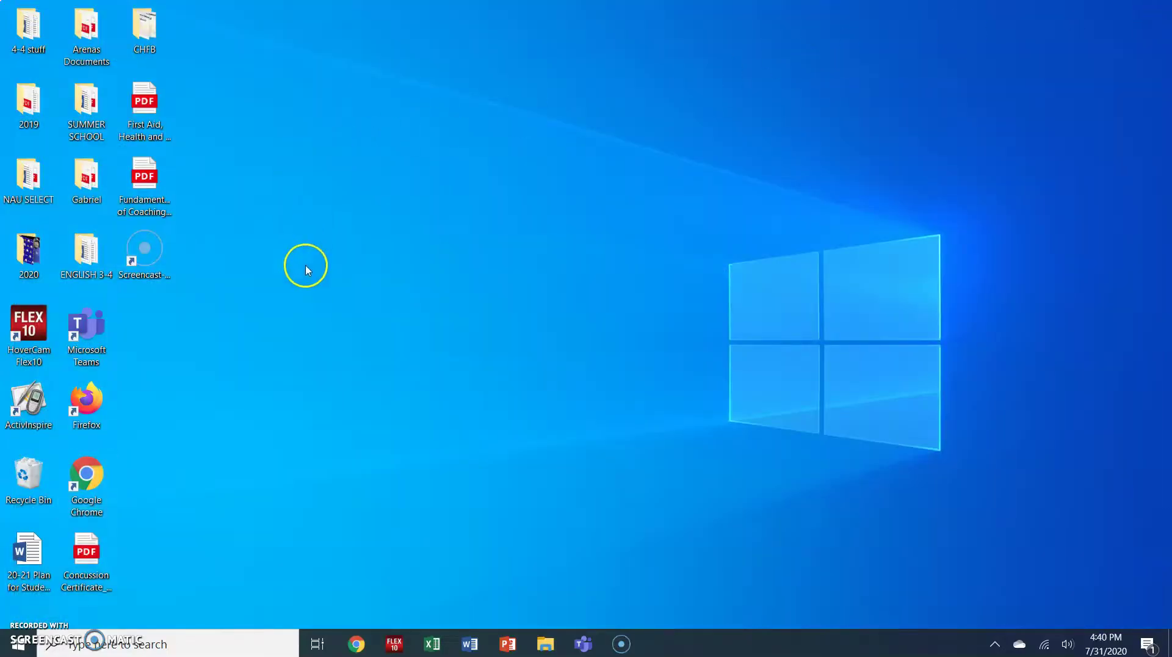
double_click(98, 338)
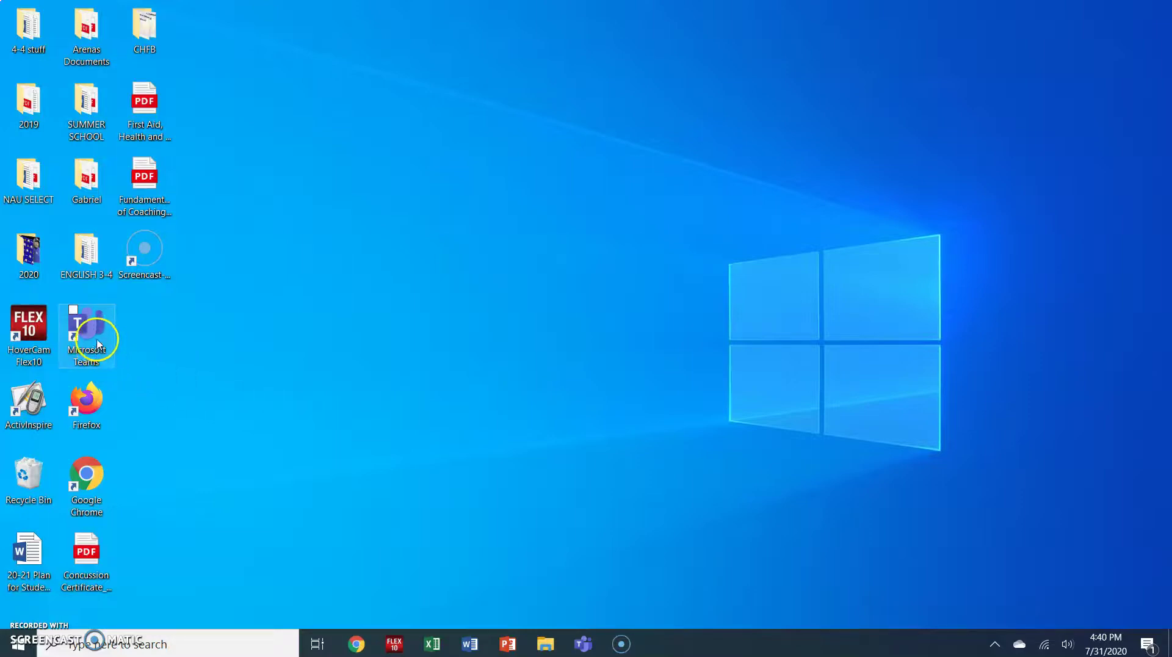